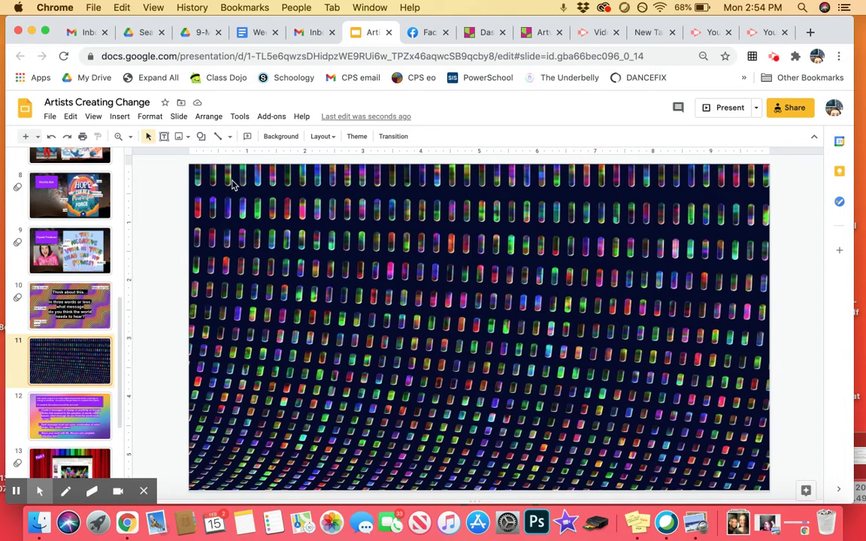
Show the Line tool's dropdown listing Line, Arrow, Curve, Polyline and Scribble
left_click(201, 137)
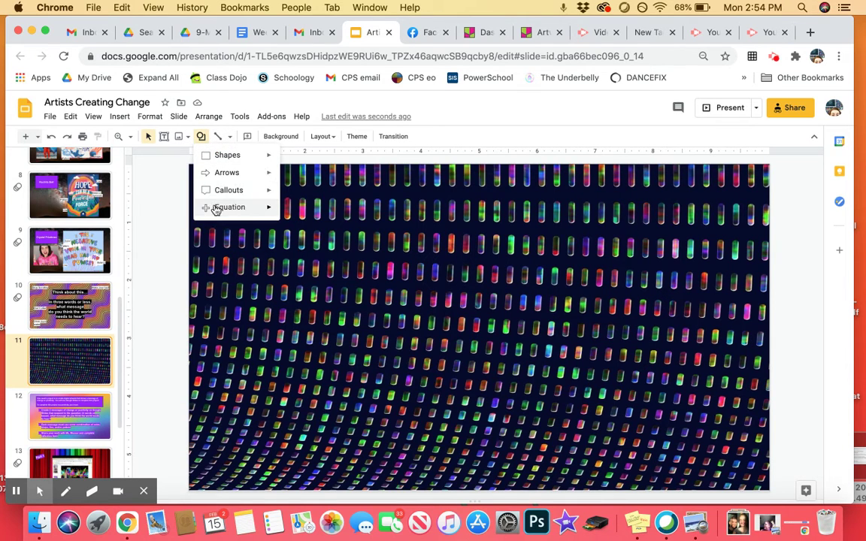
left_click(217, 137)
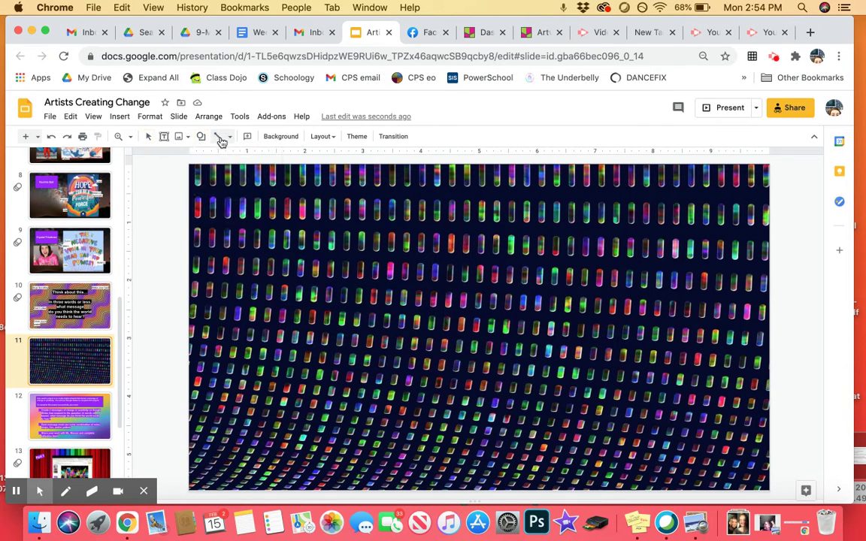
left_click(232, 140)
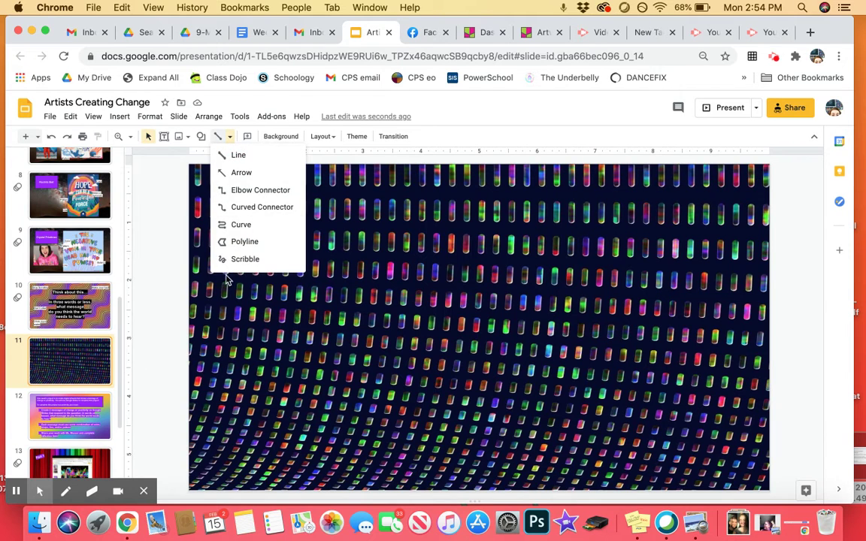
left_click(230, 143)
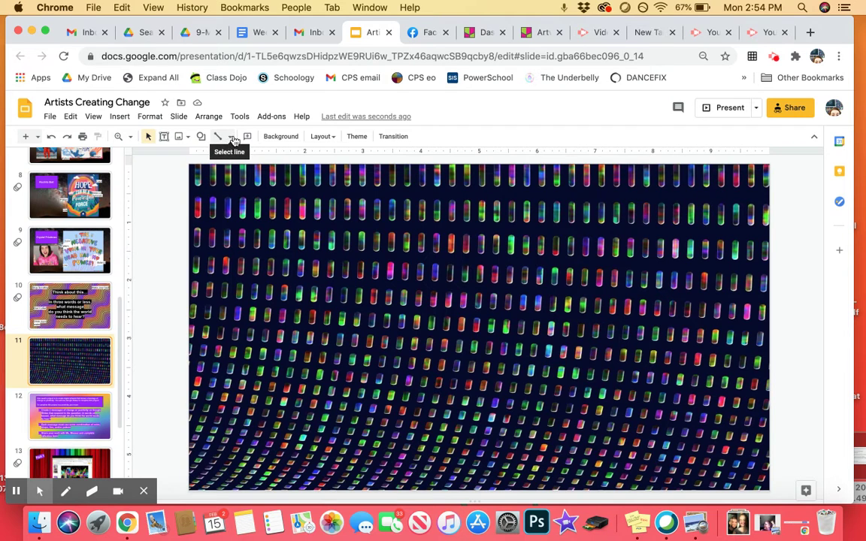
left_click(232, 137)
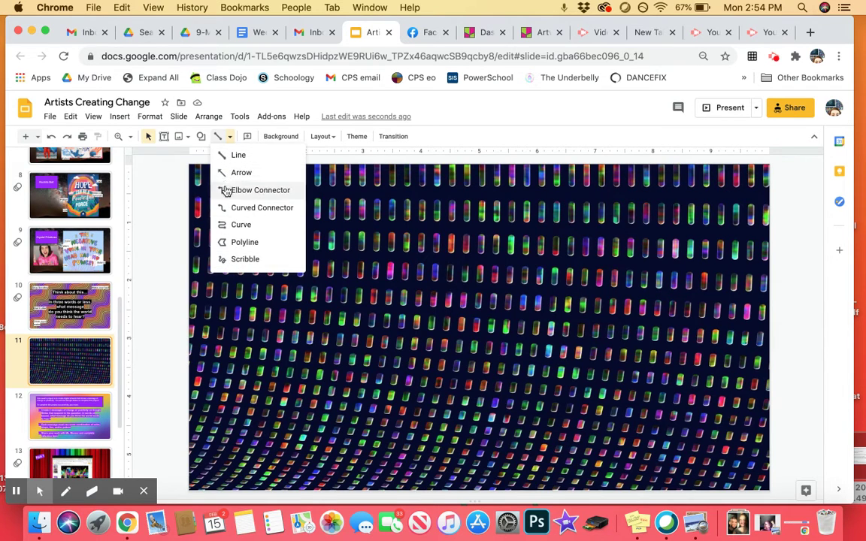
Use Scribble to draw a freehand S at the slide's top-left, keeping the stroke after undo/redo
left_click(234, 263)
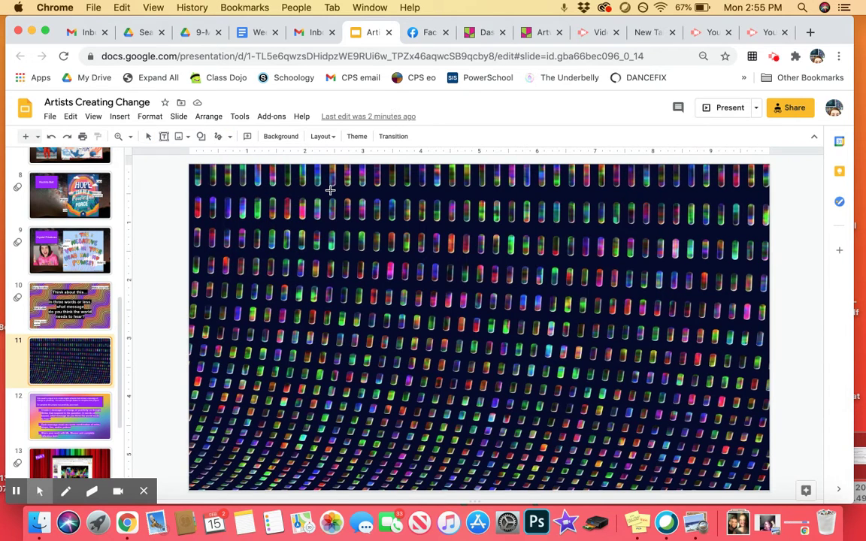
mouse_move(273, 173)
left_mouse_down()
mouse_move(279, 180)
mouse_move(218, 189)
mouse_move(280, 248)
mouse_move(265, 286)
mouse_move(243, 275)
left_mouse_up()
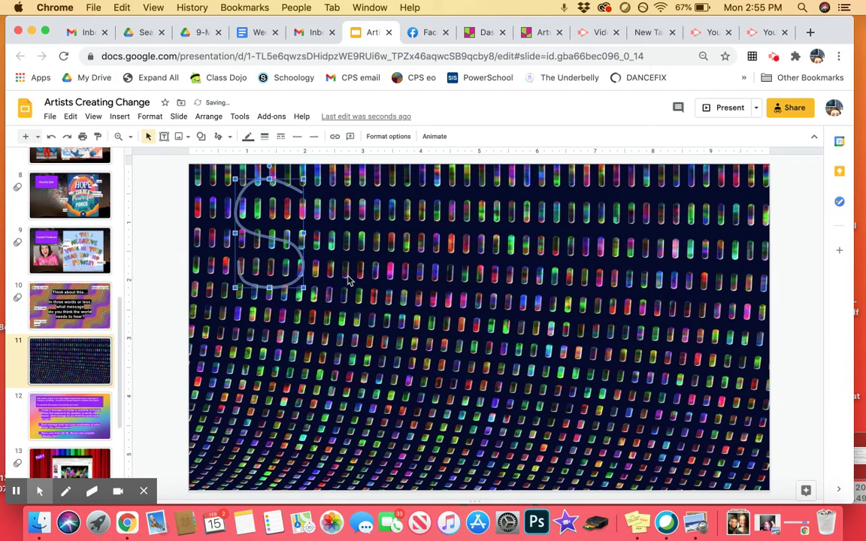
key("super+z")
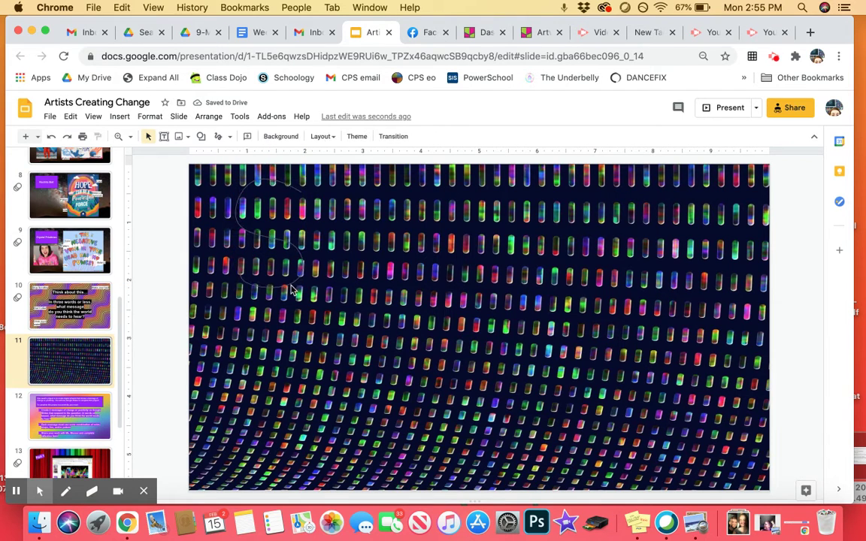
key("super+shift+z")
key("super+z")
key("super+z")
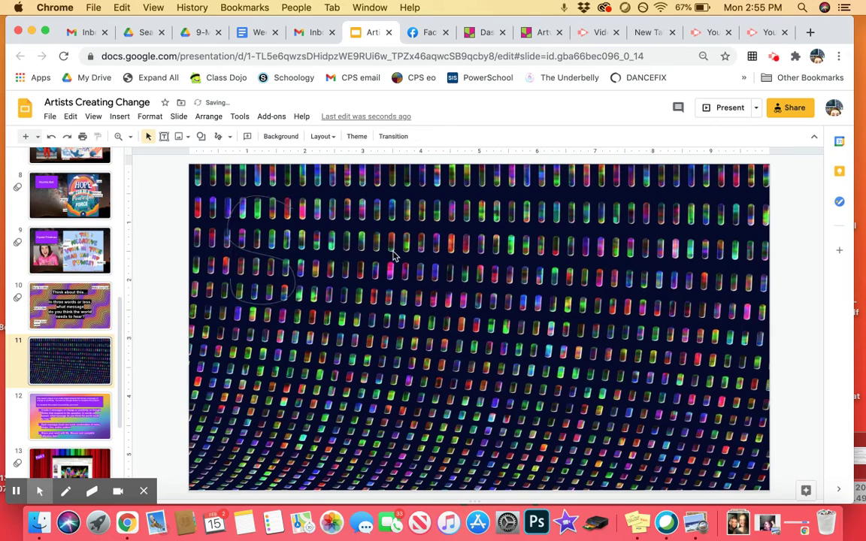
key("super+shift+z")
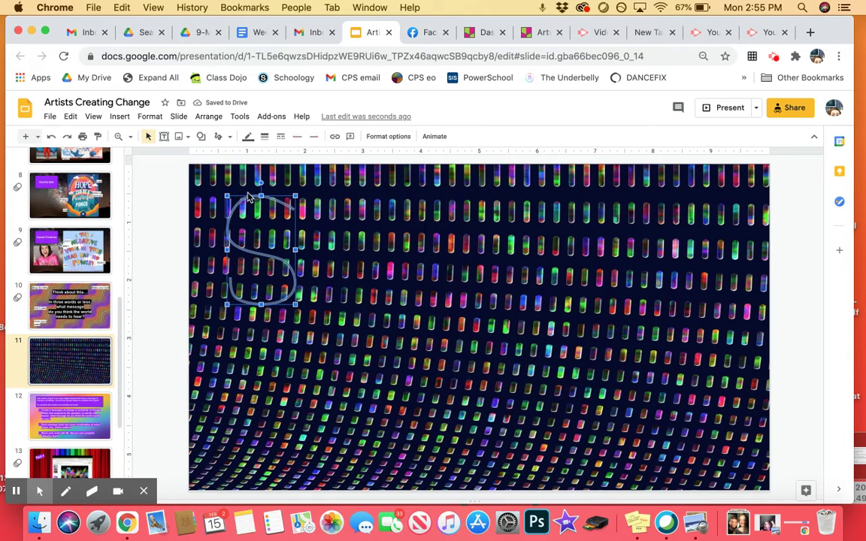
key("super+z")
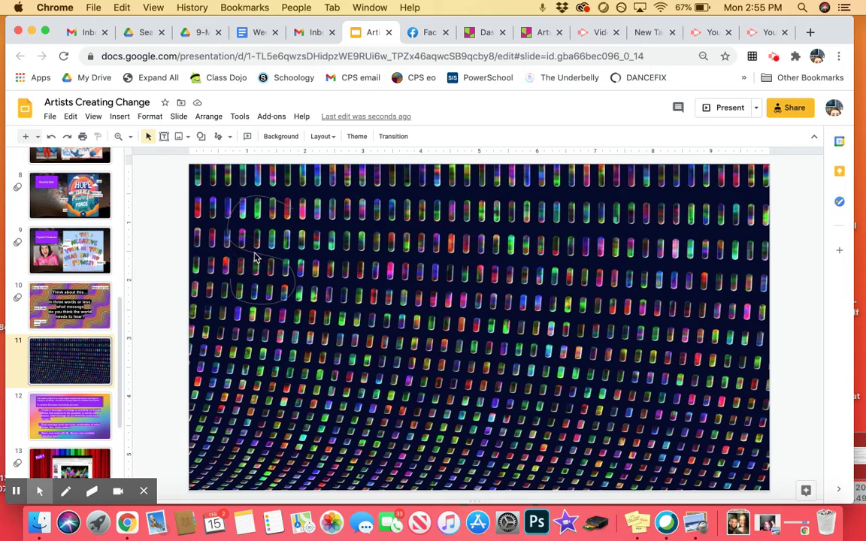
key("super+shift+z")
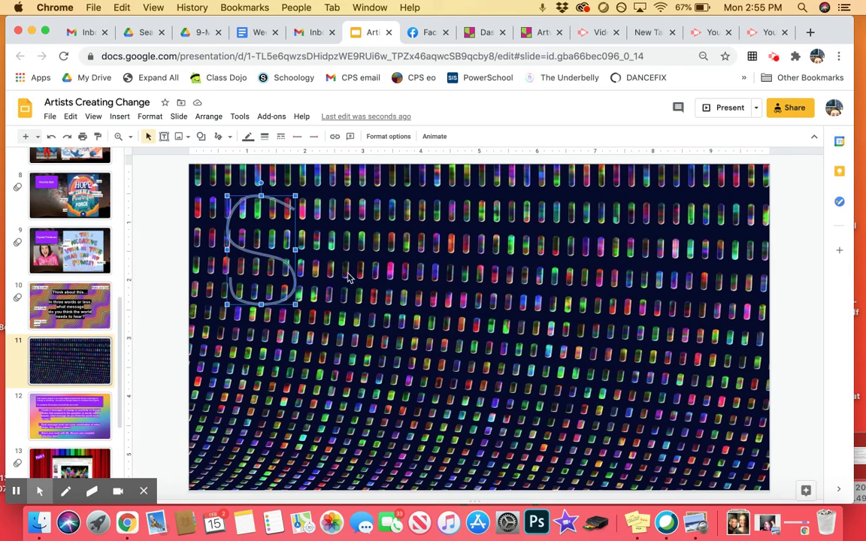
Set the scribbled S's line colour to yellow
left_click(250, 140)
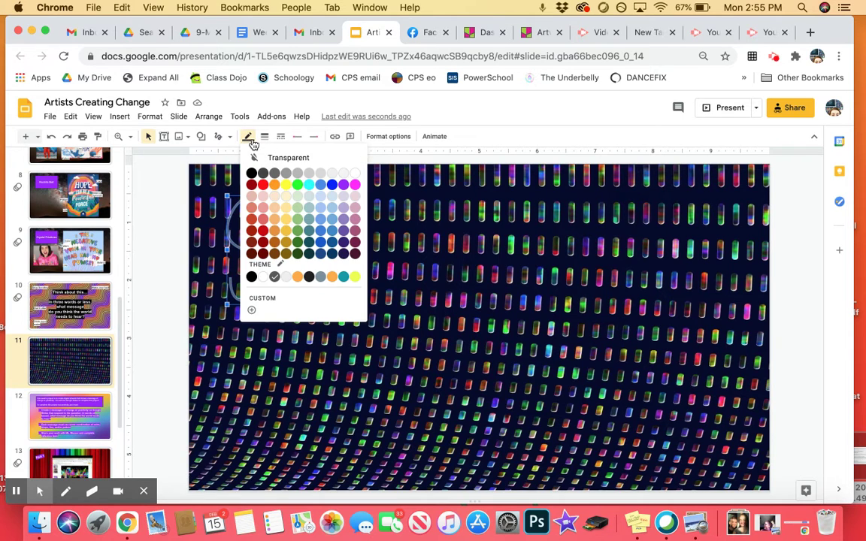
left_click(285, 187)
left_click(330, 254)
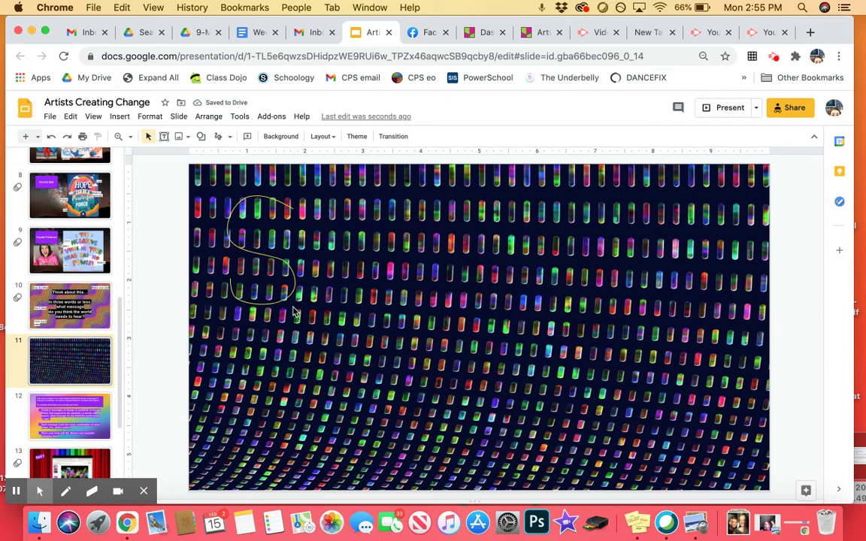
left_click(250, 306)
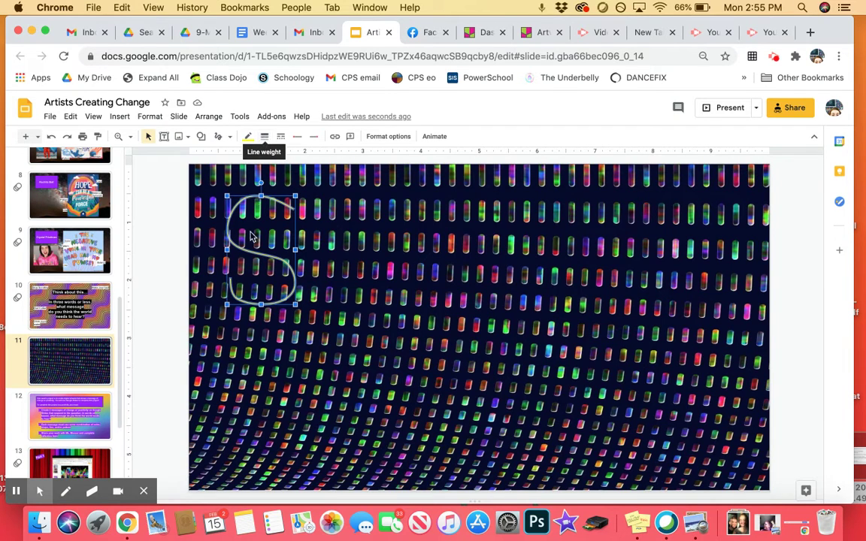
Set the yellow S's line weight to 12px
left_click(265, 138)
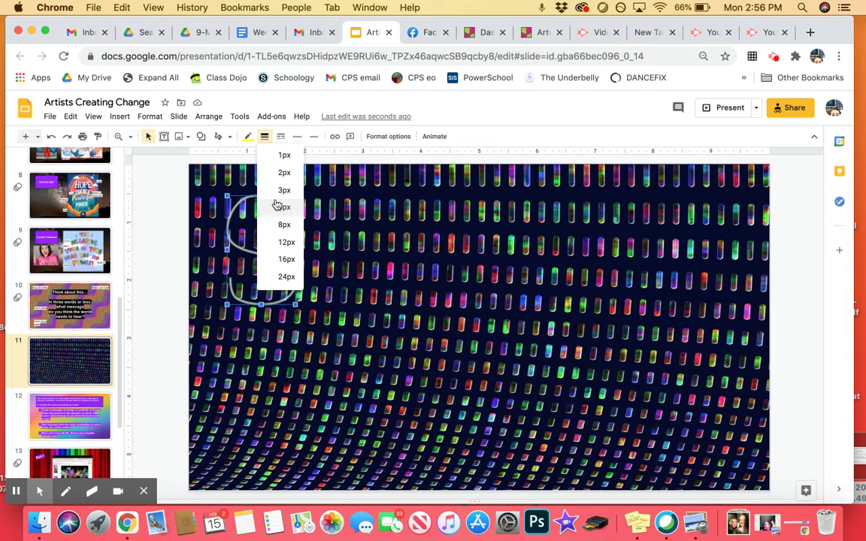
left_click(286, 242)
left_click(340, 282)
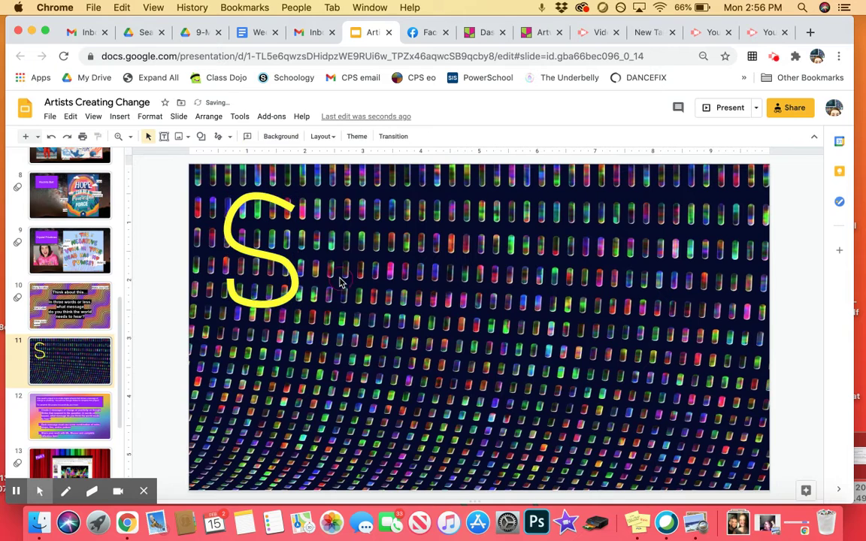
left_click(292, 271)
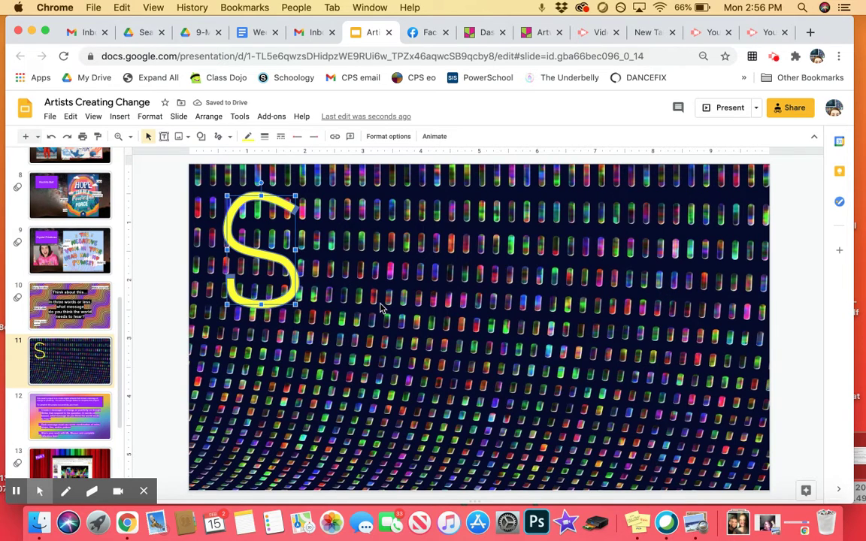
left_click(345, 272)
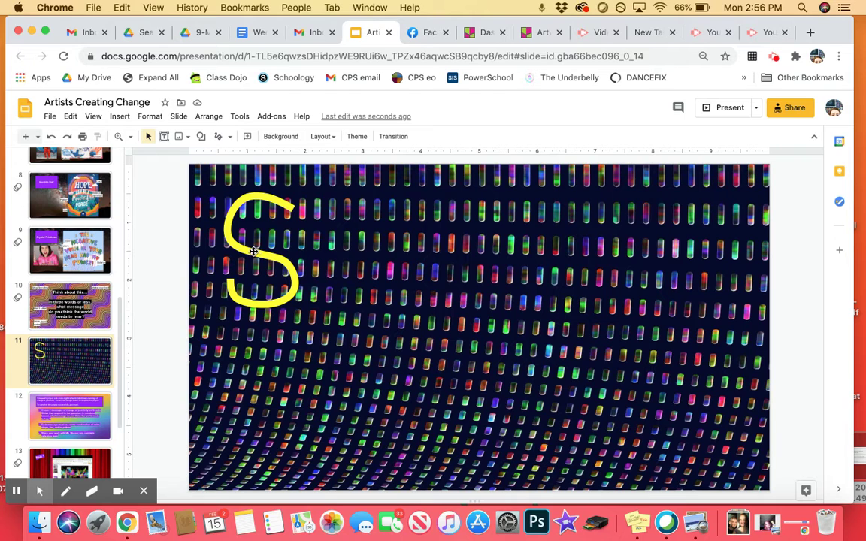
left_click(253, 252)
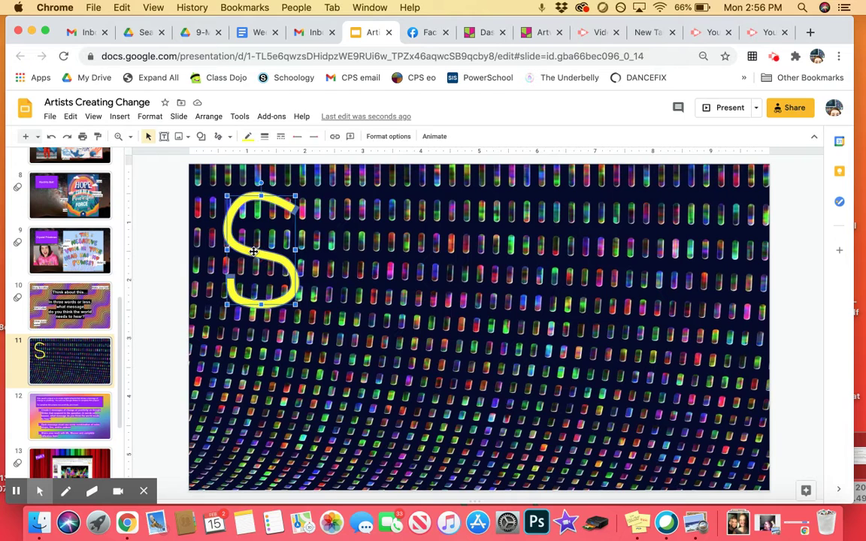
Add a white drop shadow to the S with adjusted angle and distance, then close Format options
left_click(394, 138)
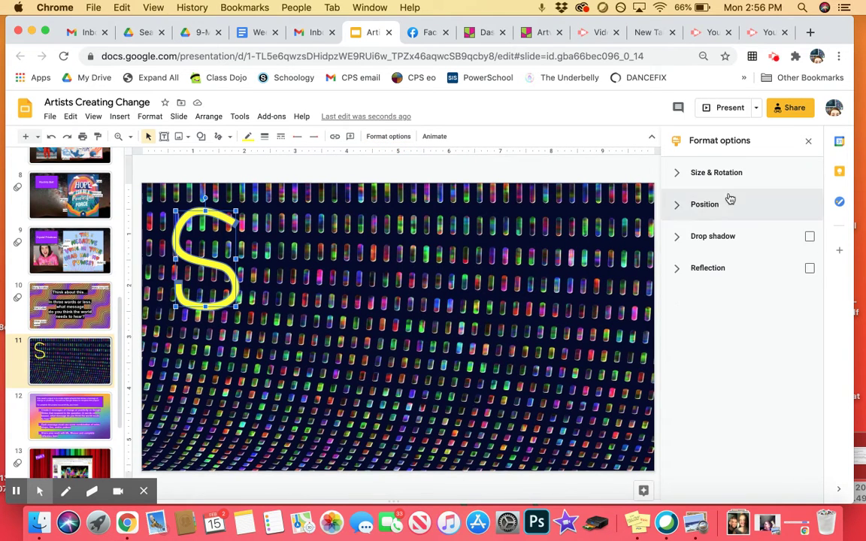
left_click(742, 253)
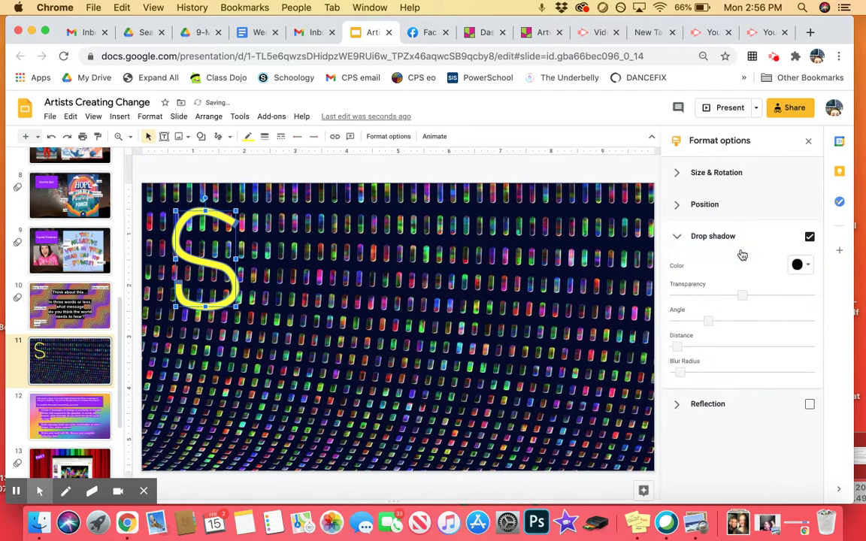
left_click_drag(709, 319, 742, 320)
left_click_drag(678, 346, 705, 346)
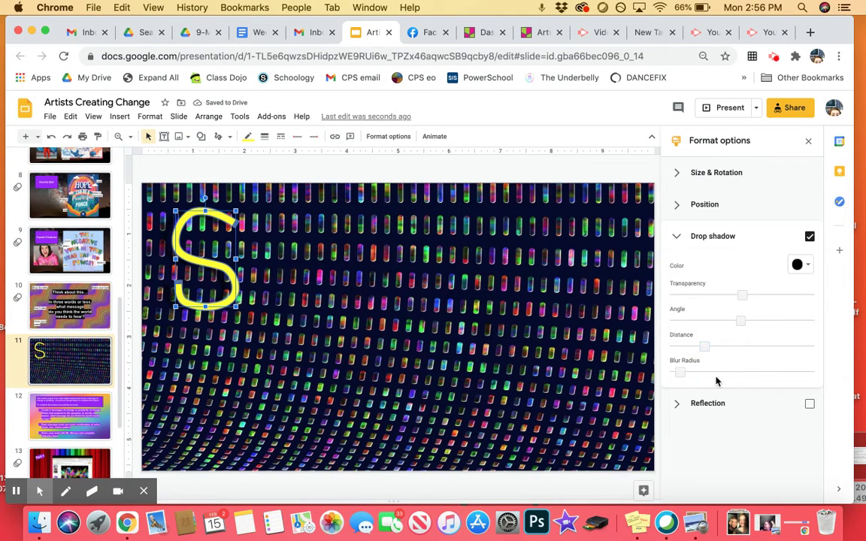
left_click(802, 266)
left_click(802, 288)
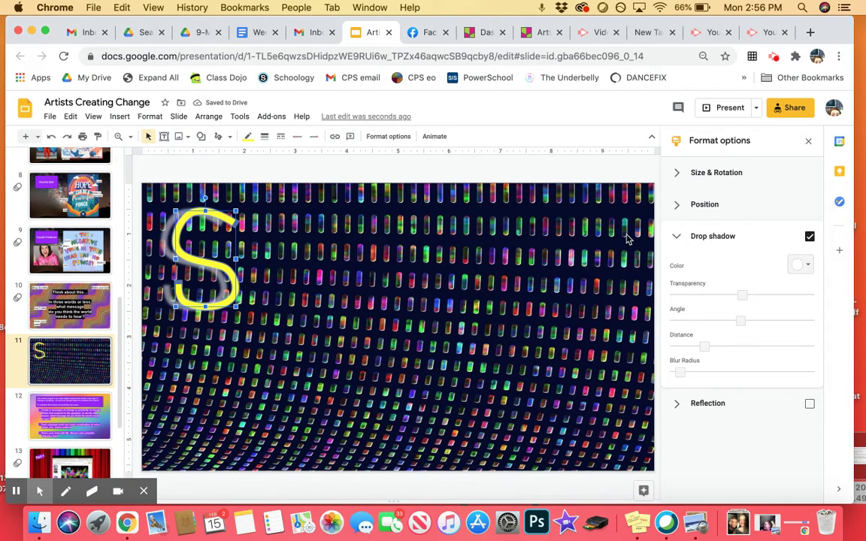
left_click(149, 302)
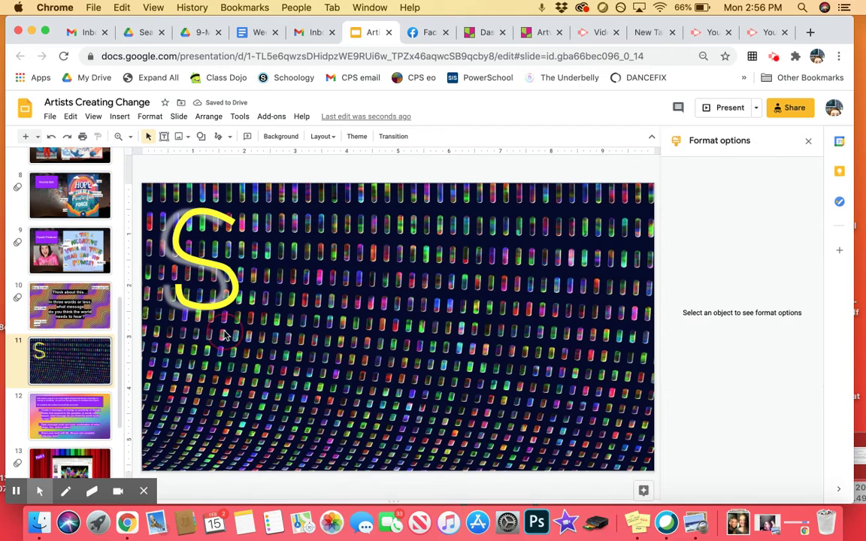
left_click(808, 140)
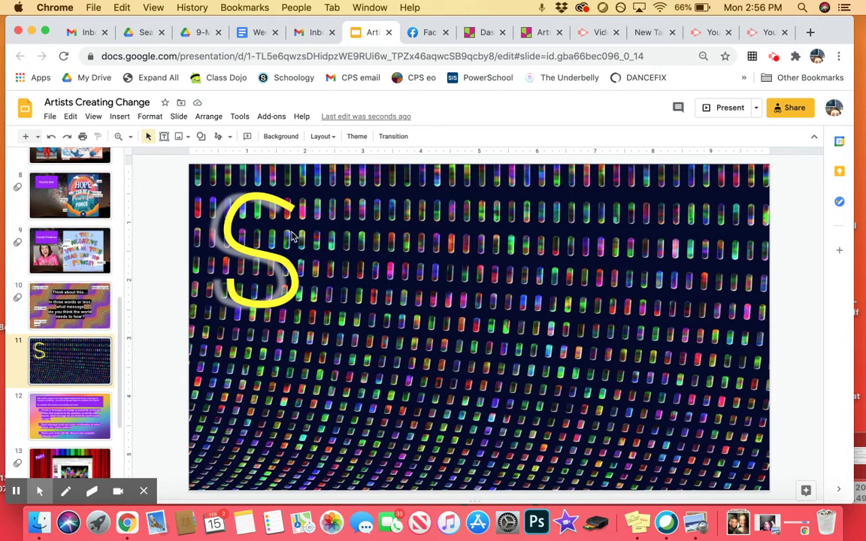
Draw a rectangle beside the S as the T's horizontal crossbar
left_click(202, 139)
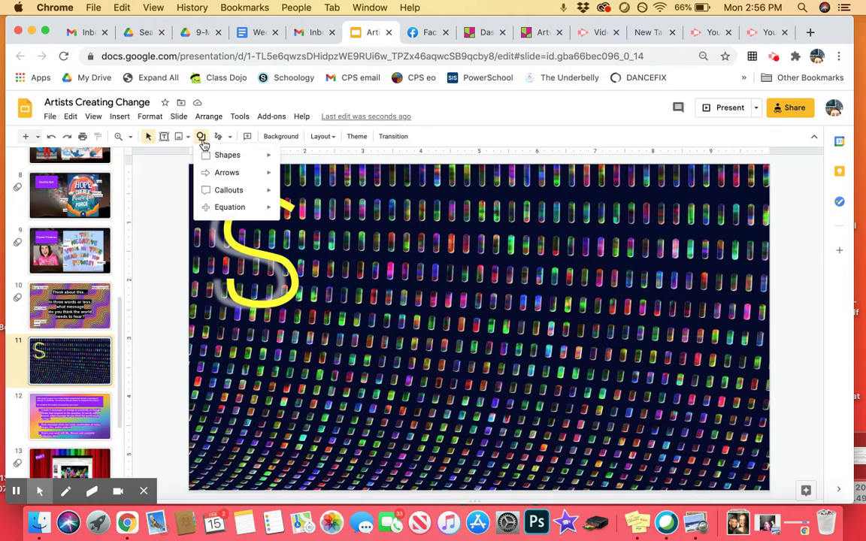
mouse_move(211, 159)
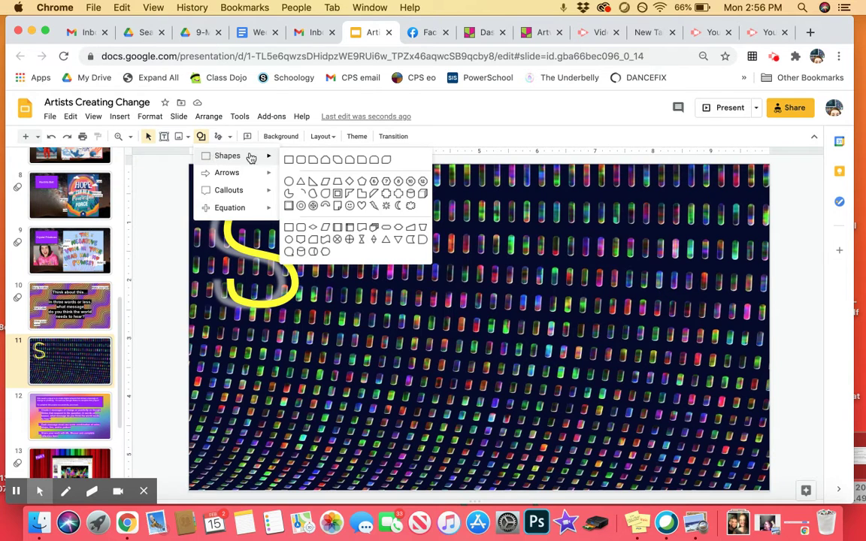
left_click(287, 160)
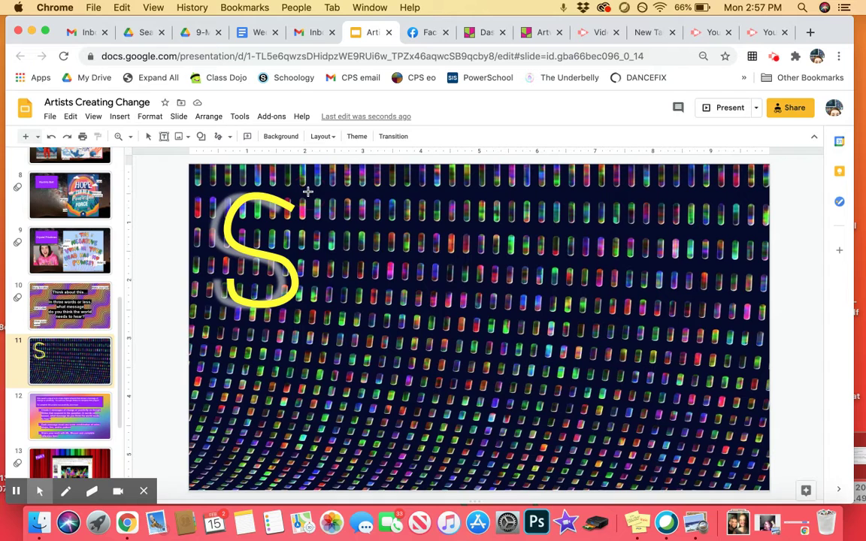
left_click_drag(309, 194, 358, 229)
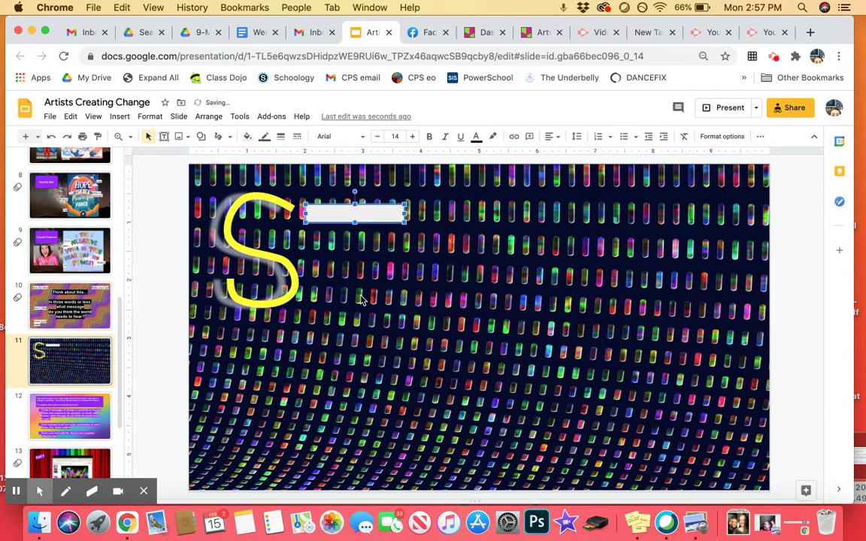
left_click(361, 299)
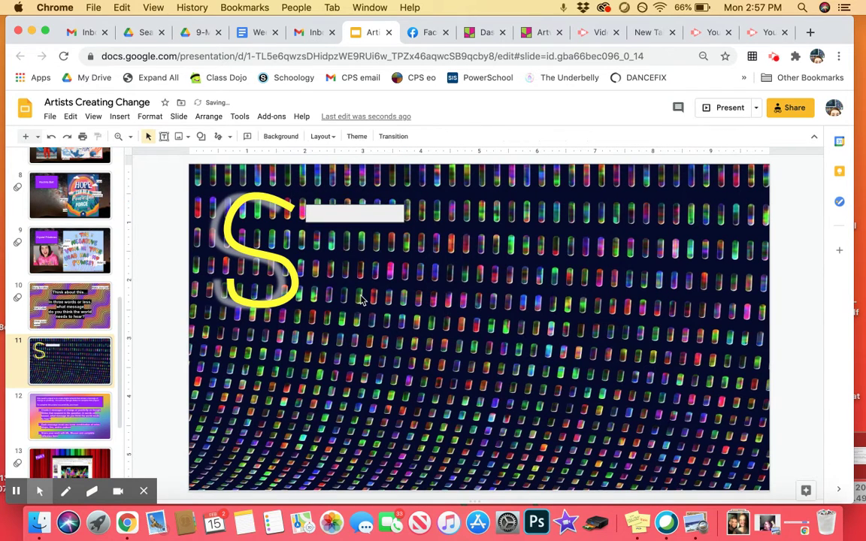
Draw a second, tall rectangle under the crossbar as the T's vertical stem
left_click(201, 136)
mouse_move(255, 157)
left_click(289, 162)
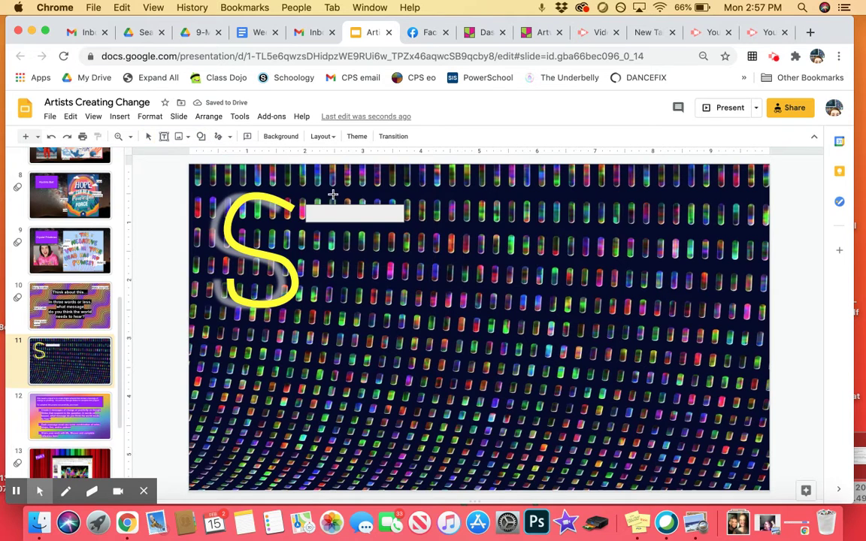
left_click_drag(343, 208, 363, 301)
left_click(442, 308)
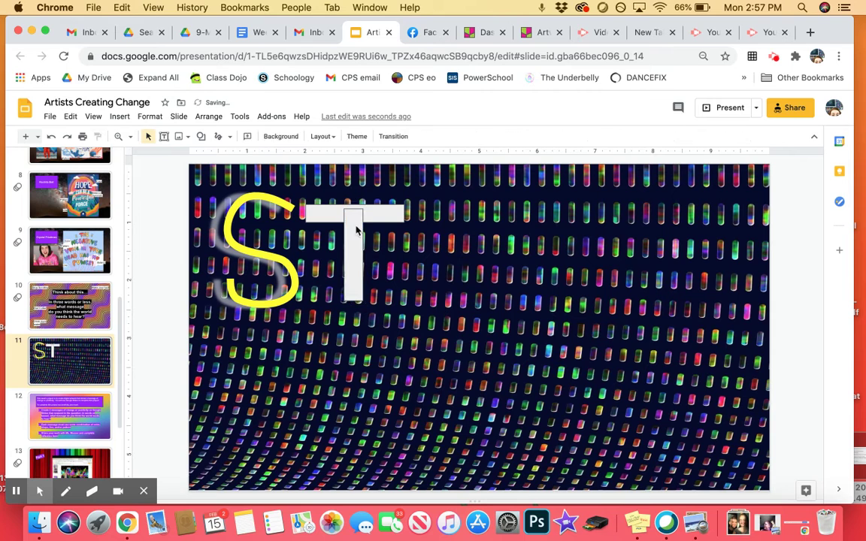
left_click(360, 272)
key("Escape")
left_click(36, 417)
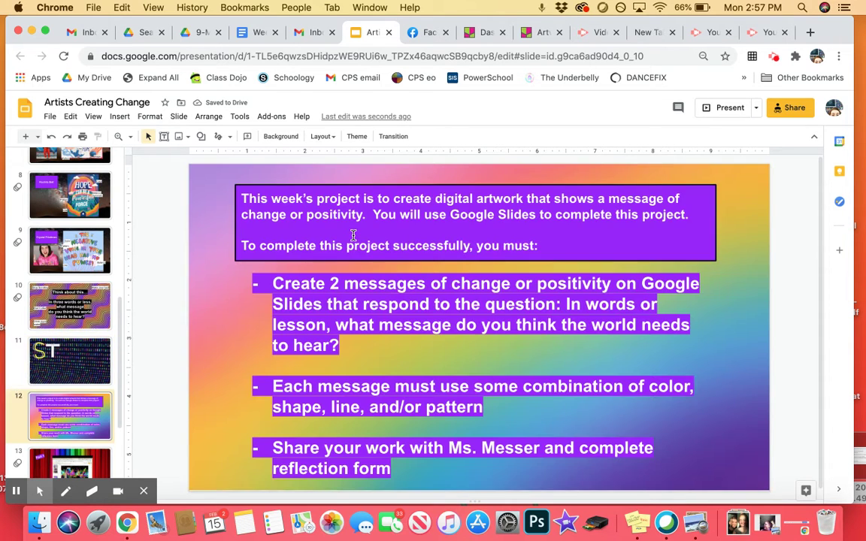
left_click(70, 376)
left_click(350, 272)
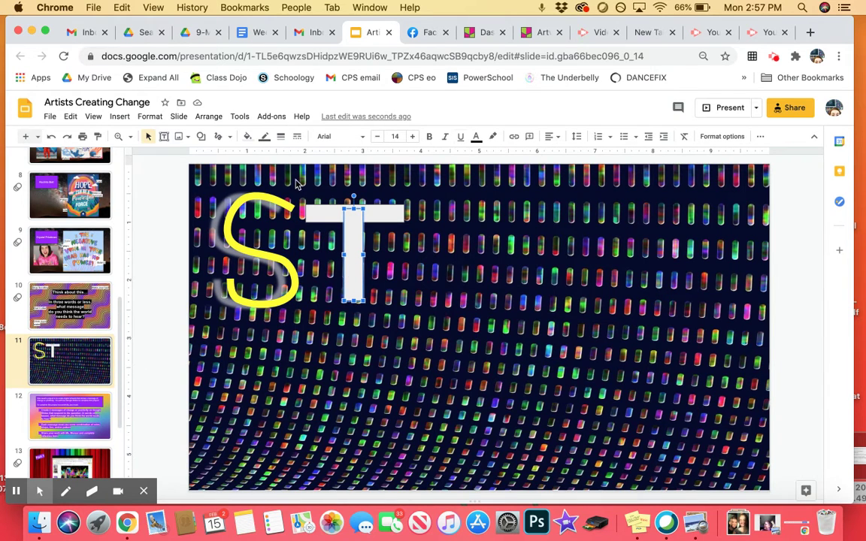
Give the T's vertical stem a purple, thick border
left_click(265, 140)
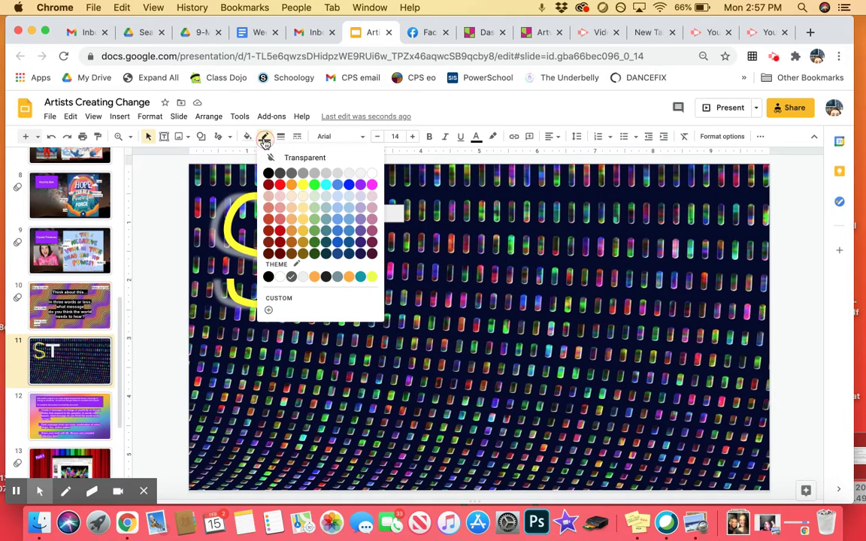
key("Escape")
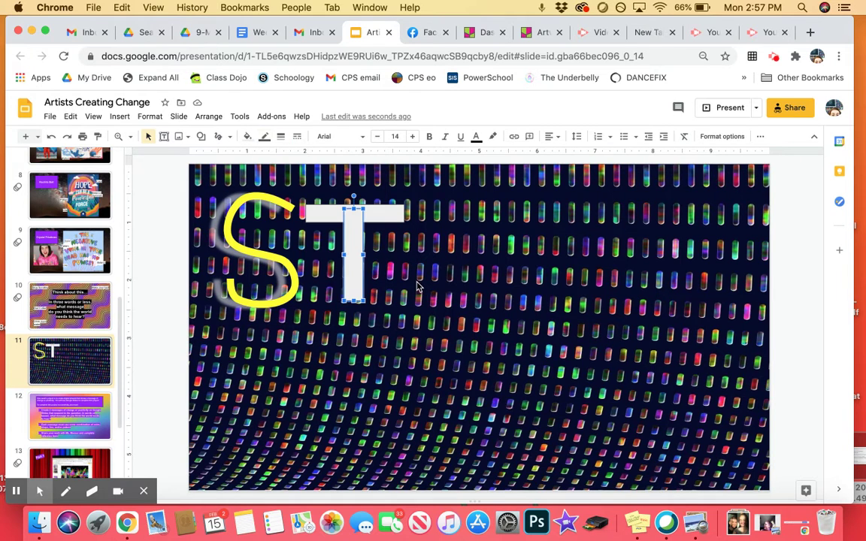
left_click(378, 259)
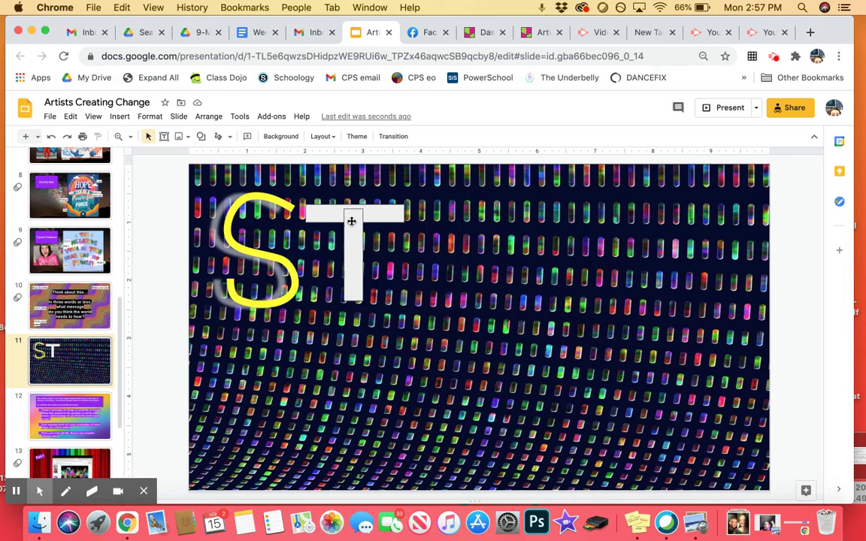
left_click(320, 208)
left_click(263, 138)
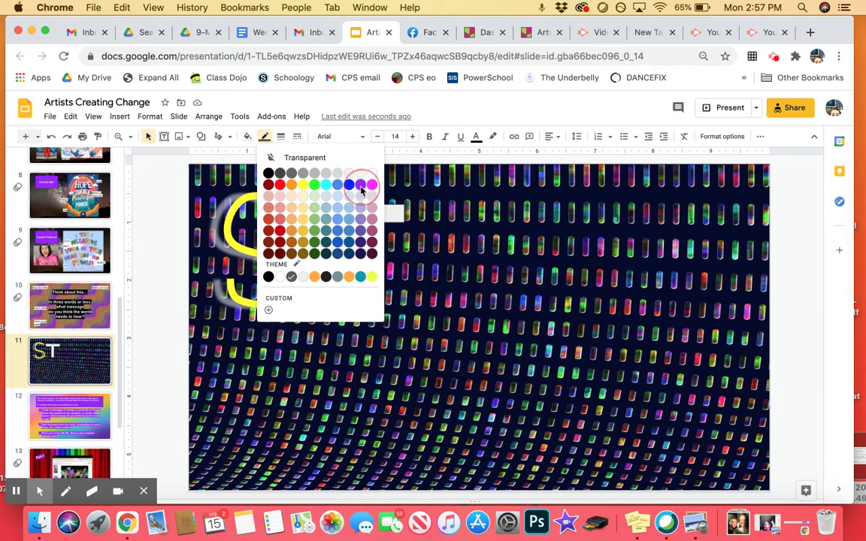
left_click(361, 184)
left_click(279, 142)
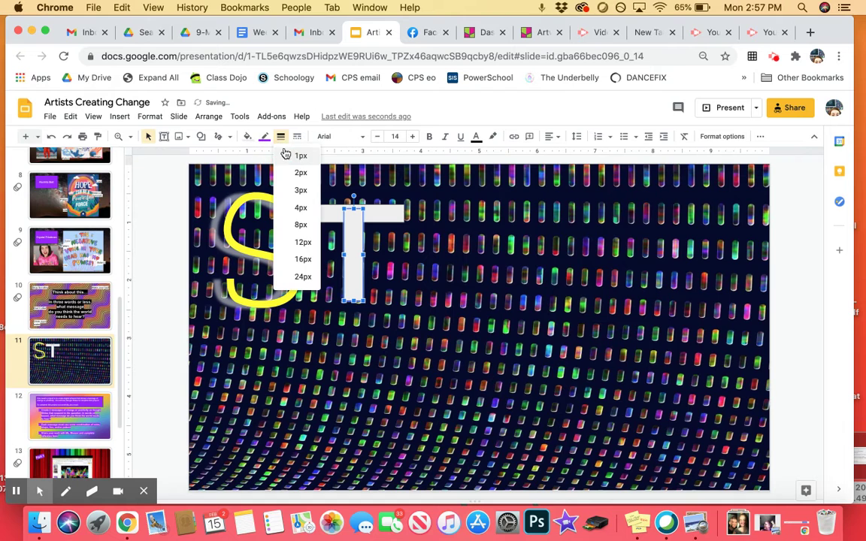
left_click(292, 221)
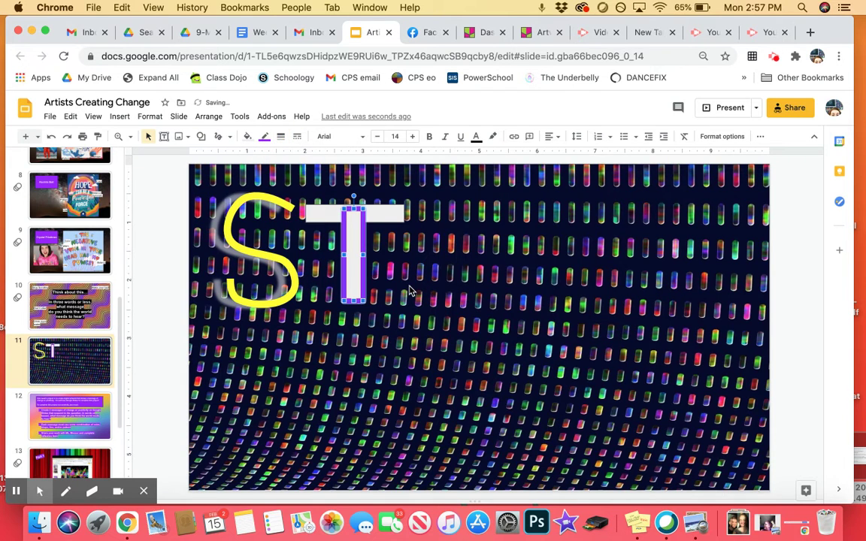
left_click(410, 292)
Give the T's crossbar a purple 8px border
left_click(389, 215)
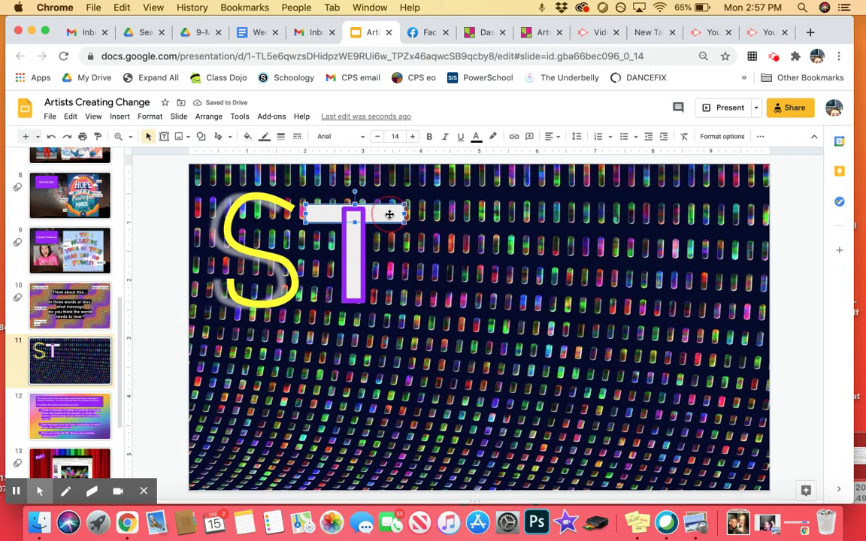
left_click(265, 138)
left_click(358, 186)
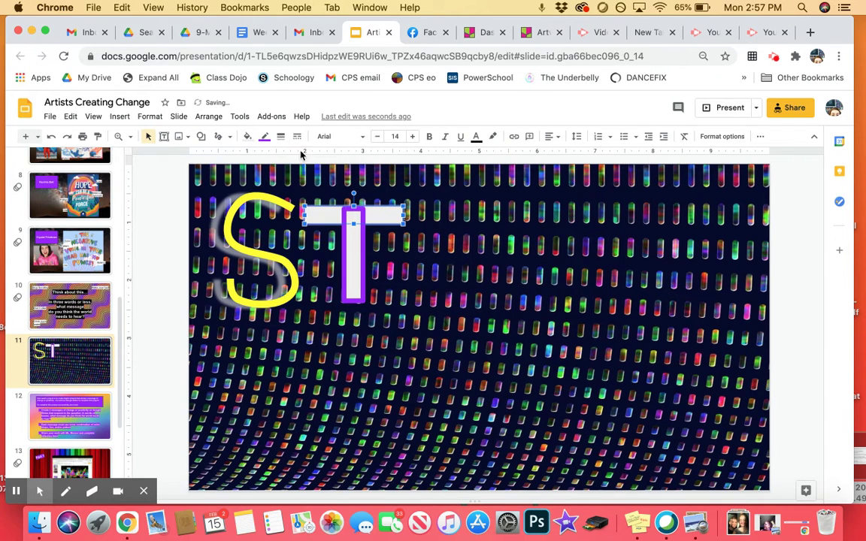
left_click(280, 137)
left_click(301, 226)
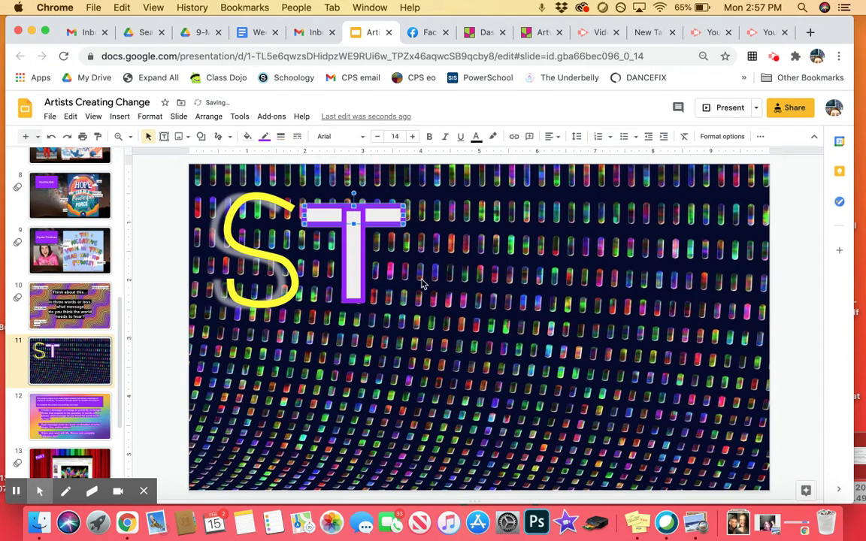
left_click(446, 306)
left_click(355, 276)
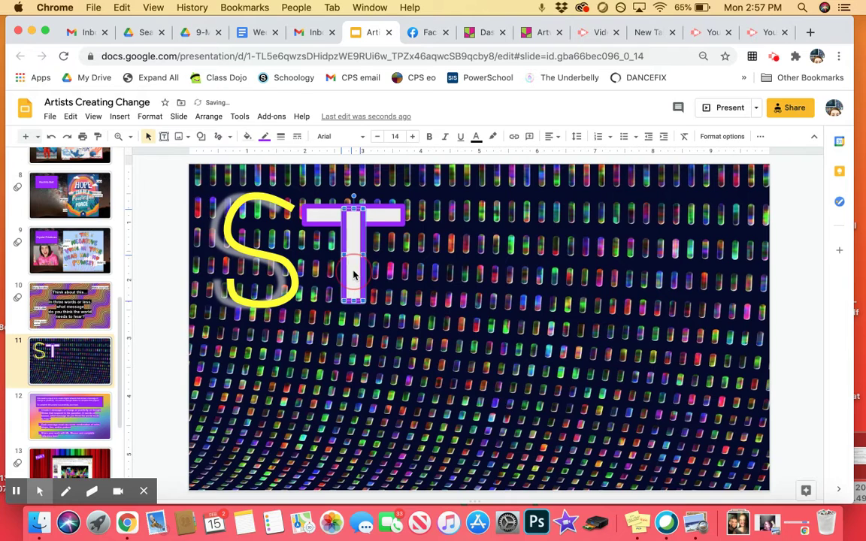
left_click(436, 303)
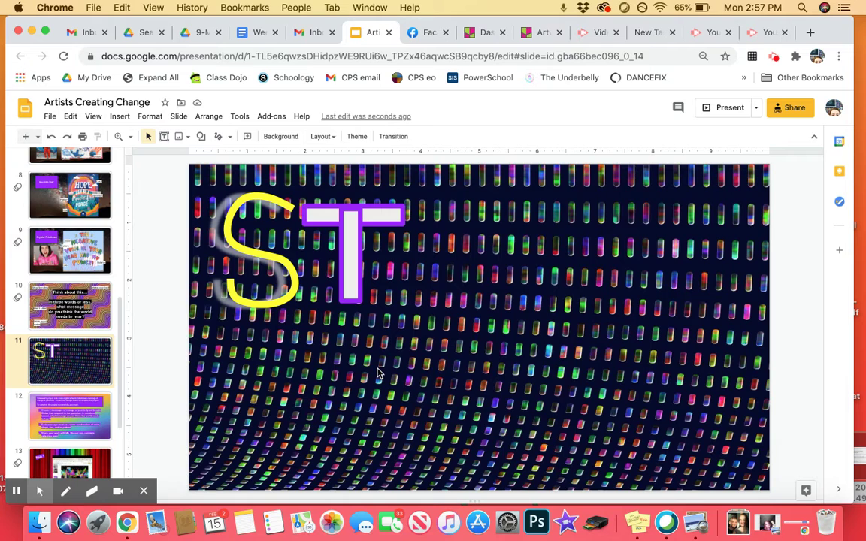
mouse_move(12, 492)
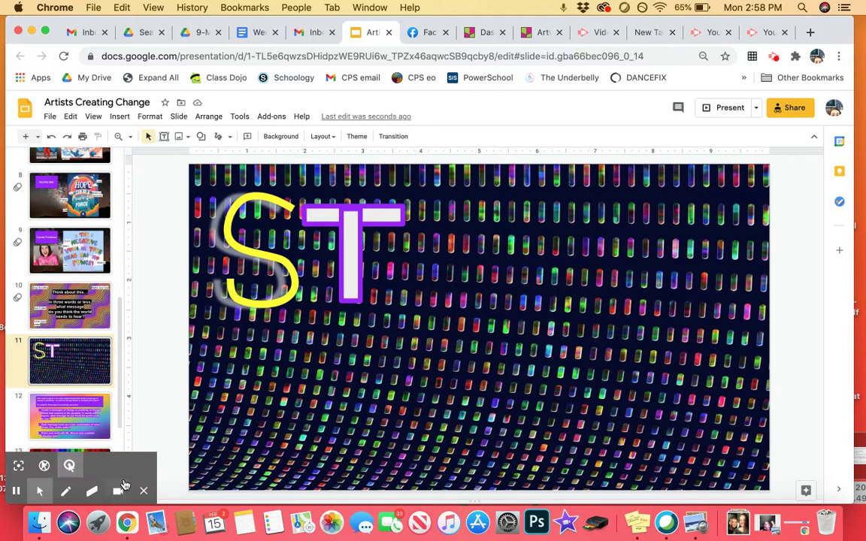